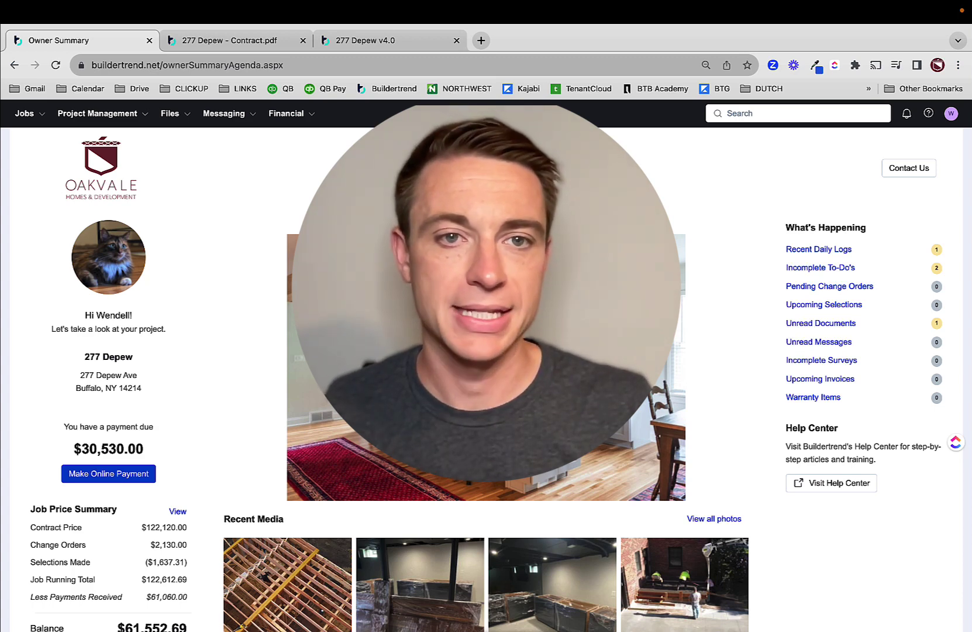
# Highlight the contract price, Change Orders line, and the $1,637.31 Selections Made amount in the summary.
pyautogui.click(306, 122)
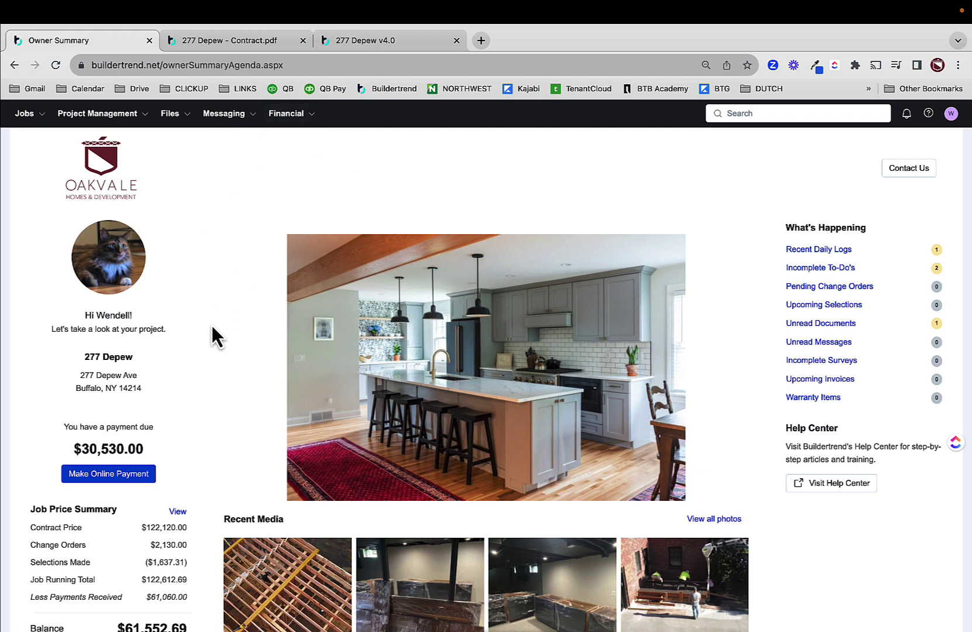
pyautogui.scroll(-3, 211, 328)
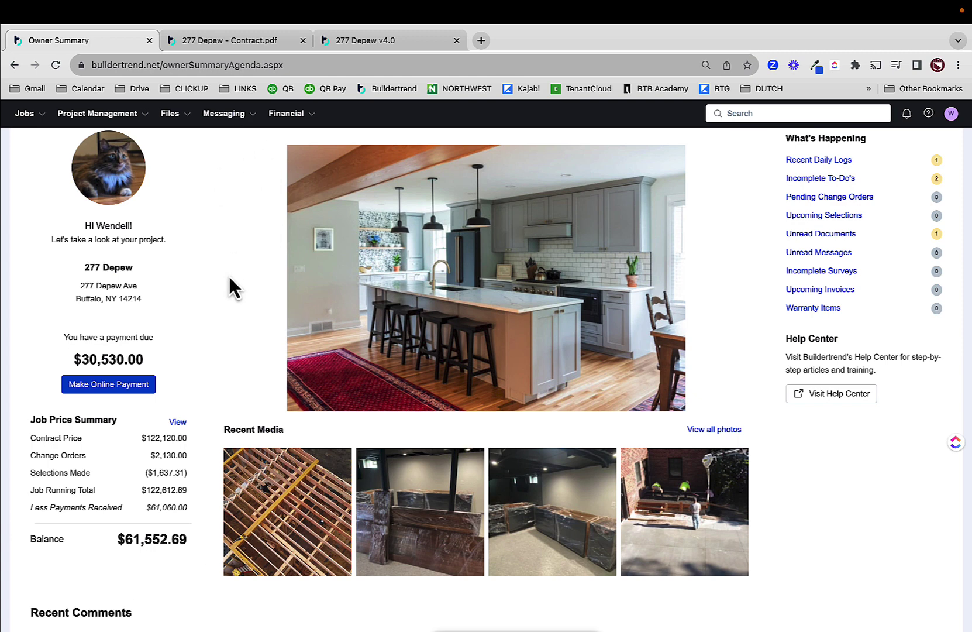
pyautogui.moveTo(97, 491); pyautogui.dragTo(33, 496)
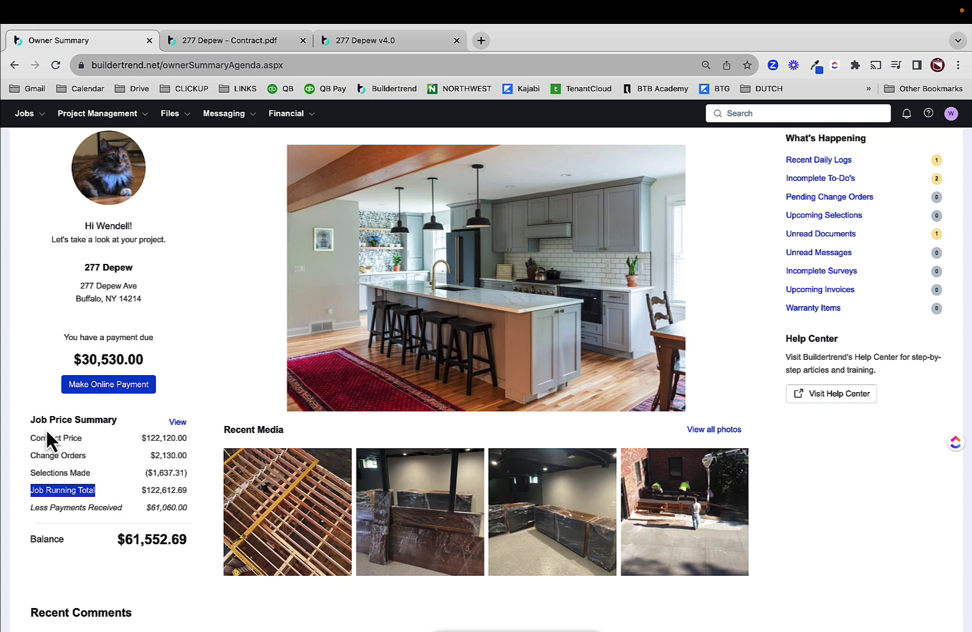
pyautogui.click(85, 436)
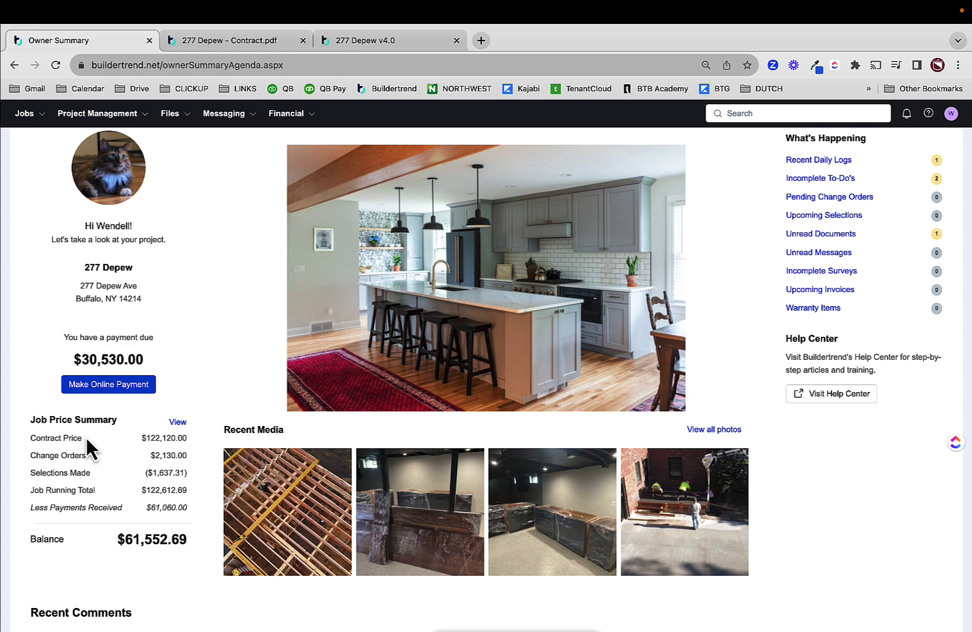
pyautogui.moveTo(189, 438); pyautogui.dragTo(145, 441)
pyautogui.click(240, 351)
pyautogui.moveTo(30, 455); pyautogui.dragTo(91, 458)
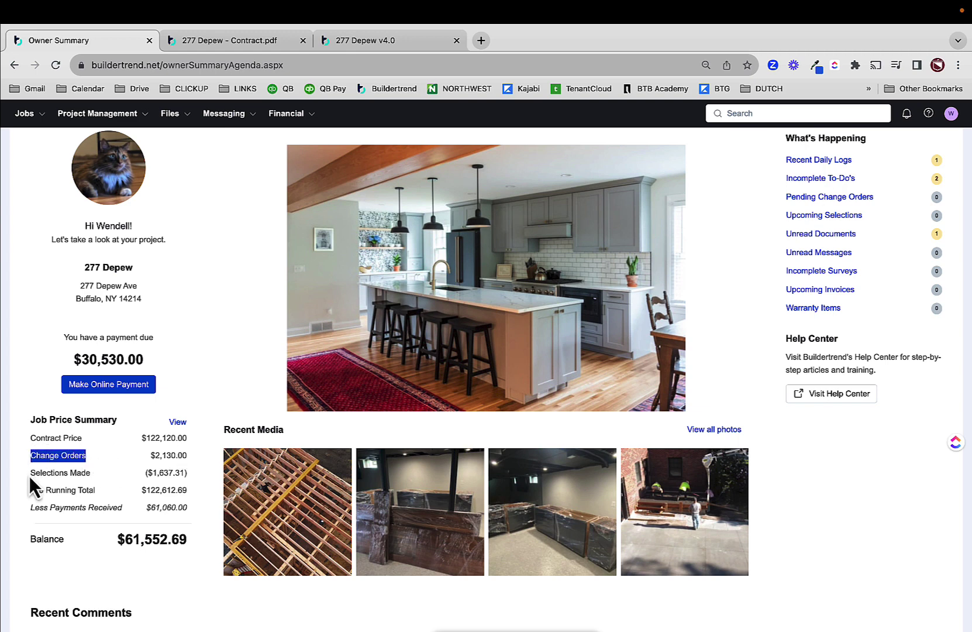
pyautogui.moveTo(31, 473); pyautogui.dragTo(90, 478)
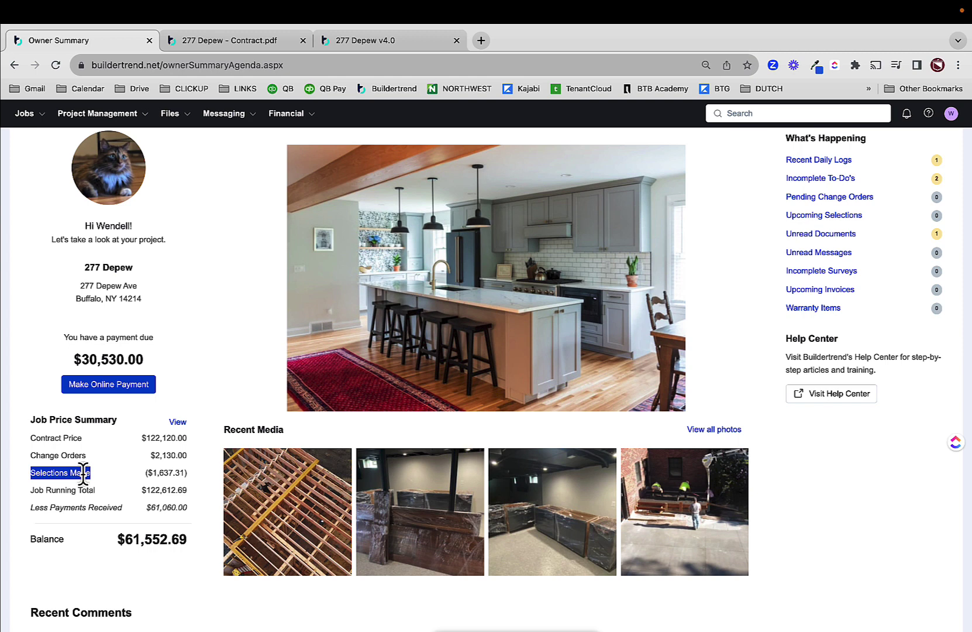
pyautogui.moveTo(145, 473); pyautogui.dragTo(182, 474)
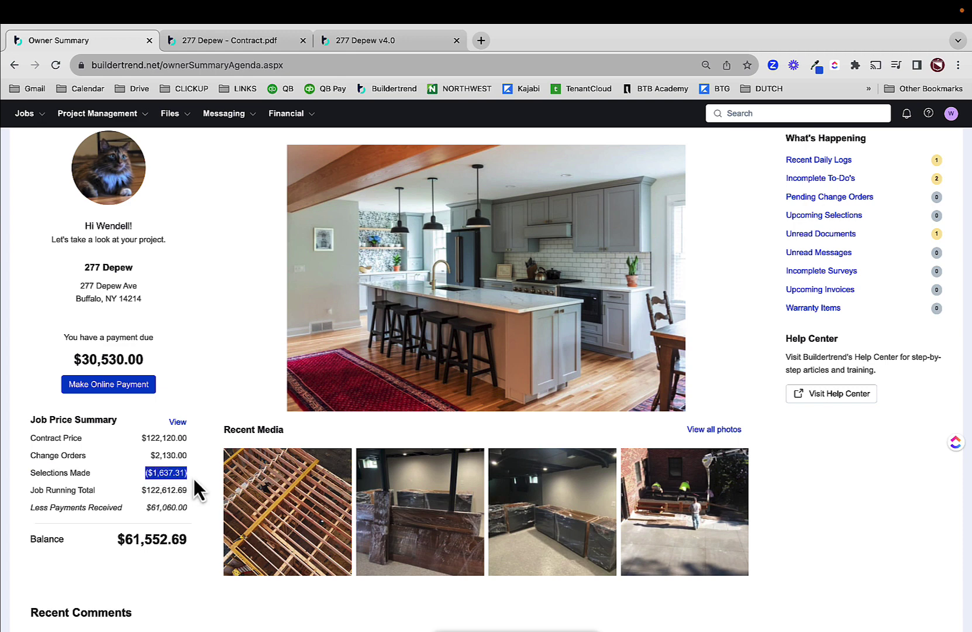
pyautogui.click(194, 478)
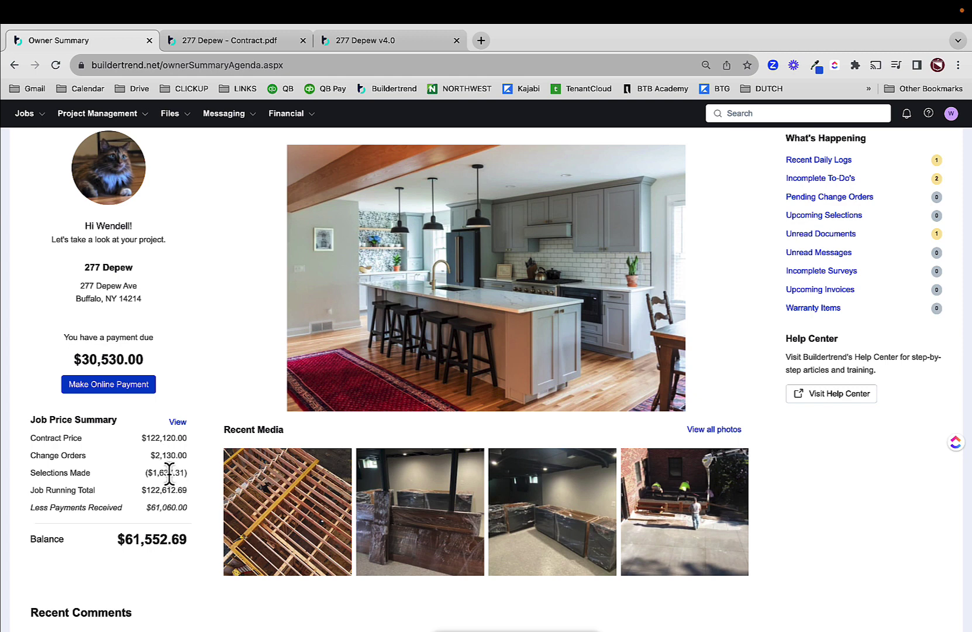
pyautogui.moveTo(187, 468); pyautogui.dragTo(165, 477)
# Highlight the $122,120.00 contract price, $122,612.69 running total, $61,060.00 payments and $61,552.69 balance.
pyautogui.moveTo(142, 438); pyautogui.dragTo(192, 441)
pyautogui.moveTo(136, 491); pyautogui.dragTo(178, 494)
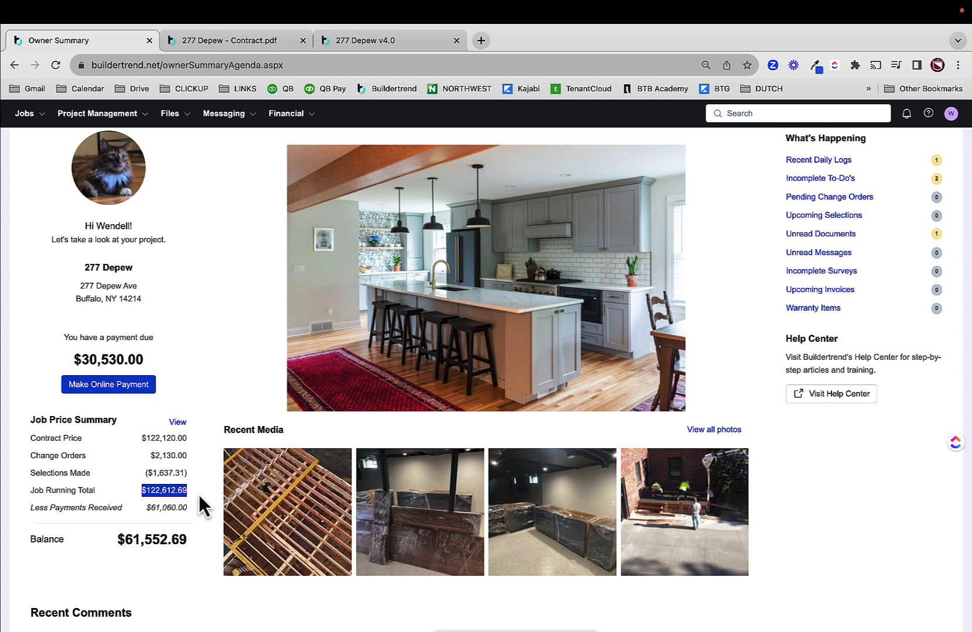
pyautogui.click(169, 455)
pyautogui.moveTo(189, 491); pyautogui.dragTo(141, 490)
pyautogui.moveTo(187, 507); pyautogui.dragTo(150, 509)
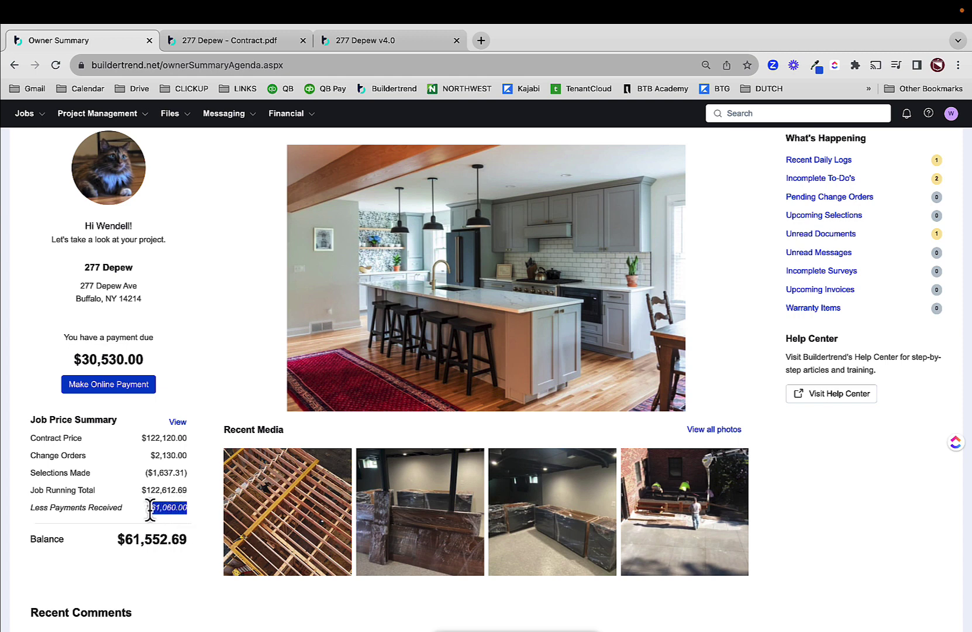
pyautogui.moveTo(189, 538); pyautogui.dragTo(119, 540)
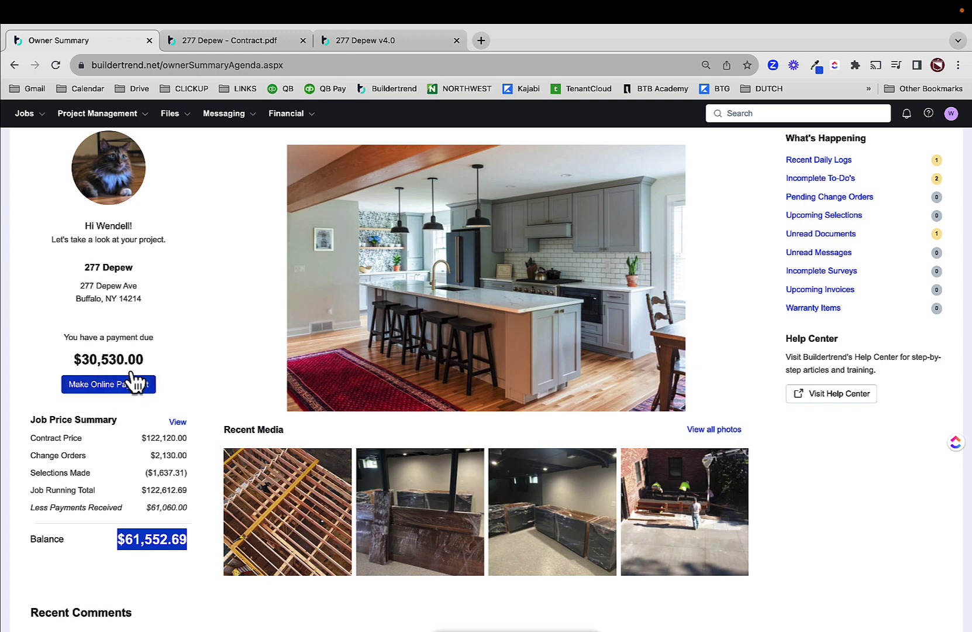
pyautogui.click(148, 525)
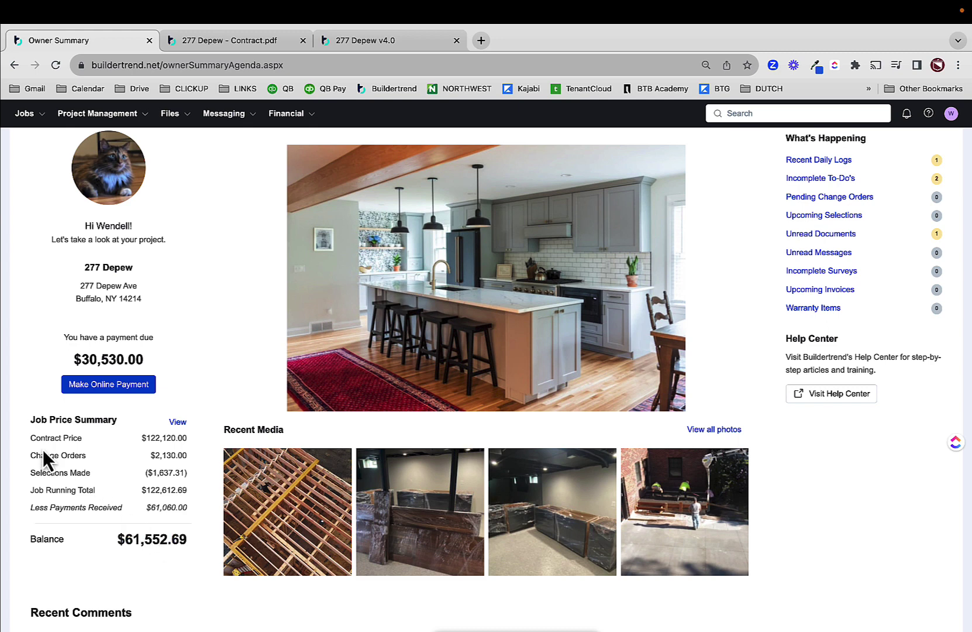
# In the job price breakdown, review the kitchen cabinets, windows and exterior doors allowance remaining and subtotal.
pyautogui.click(179, 422)
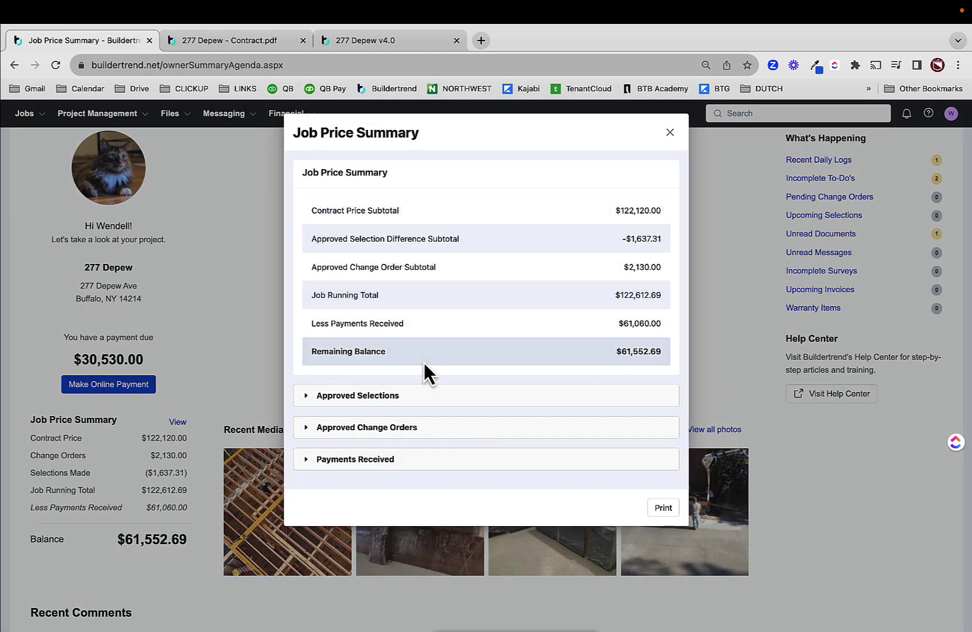
pyautogui.click(310, 403)
pyautogui.scroll(-4, 351, 434)
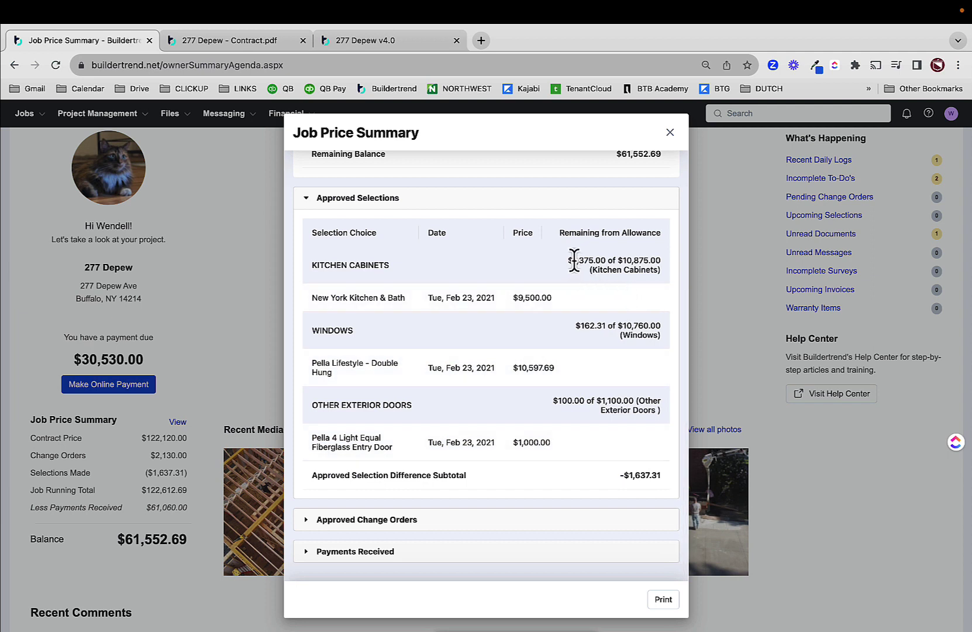
pyautogui.moveTo(574, 260); pyautogui.dragTo(608, 262)
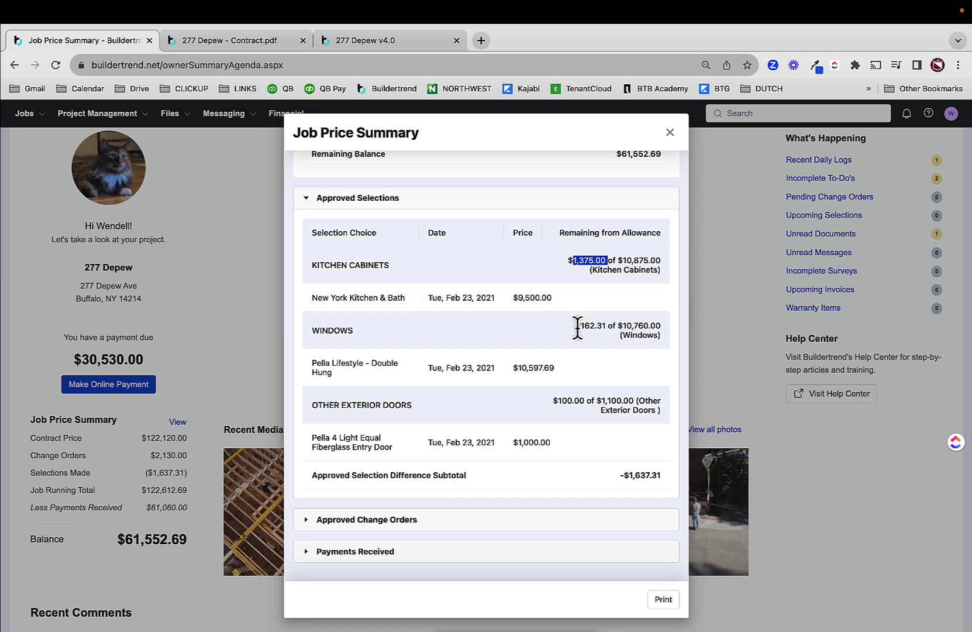
pyautogui.moveTo(576, 325); pyautogui.dragTo(599, 327)
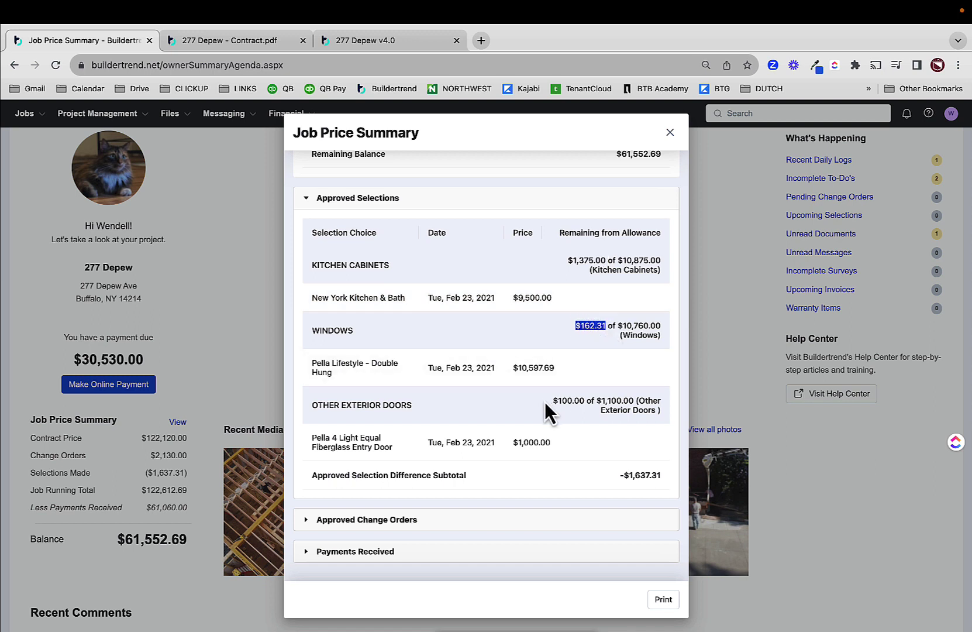
pyautogui.moveTo(553, 401); pyautogui.dragTo(583, 401)
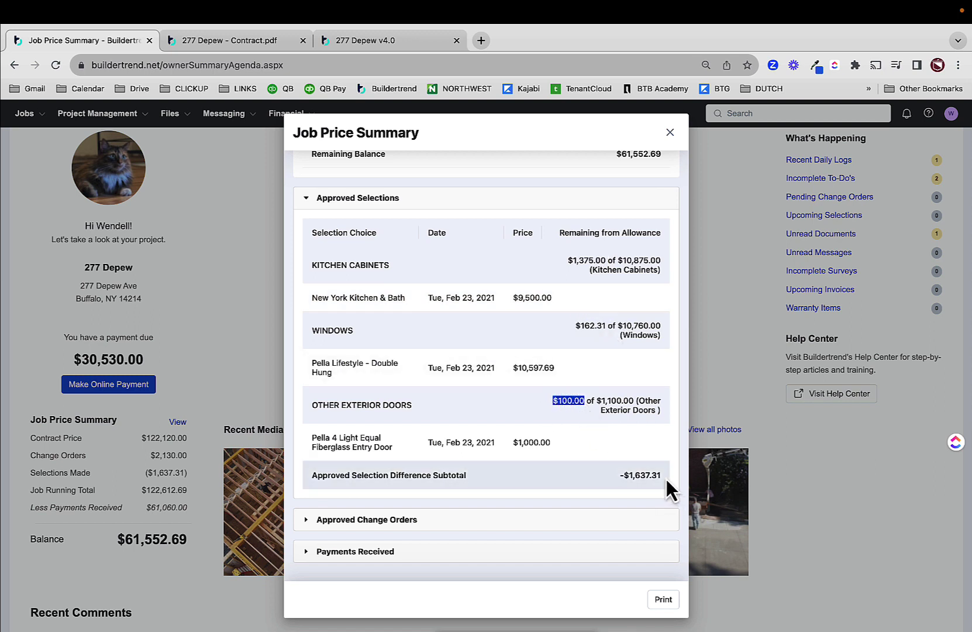
pyautogui.moveTo(661, 475); pyautogui.dragTo(621, 475)
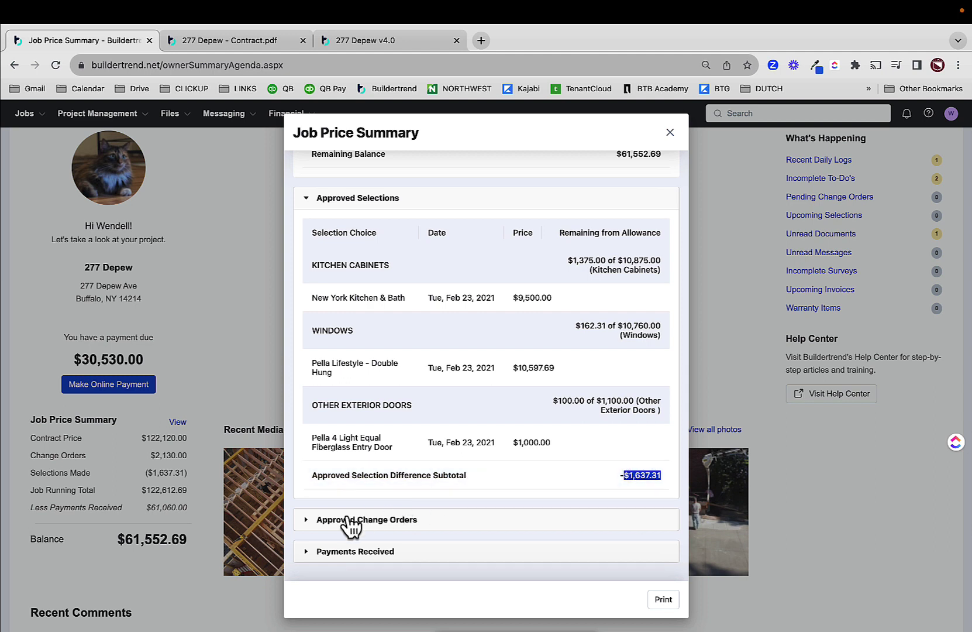
# Expand the Approved Change Orders and Payments Received details in the breakdown.
pyautogui.click(308, 521)
pyautogui.scroll(-2, 421, 526)
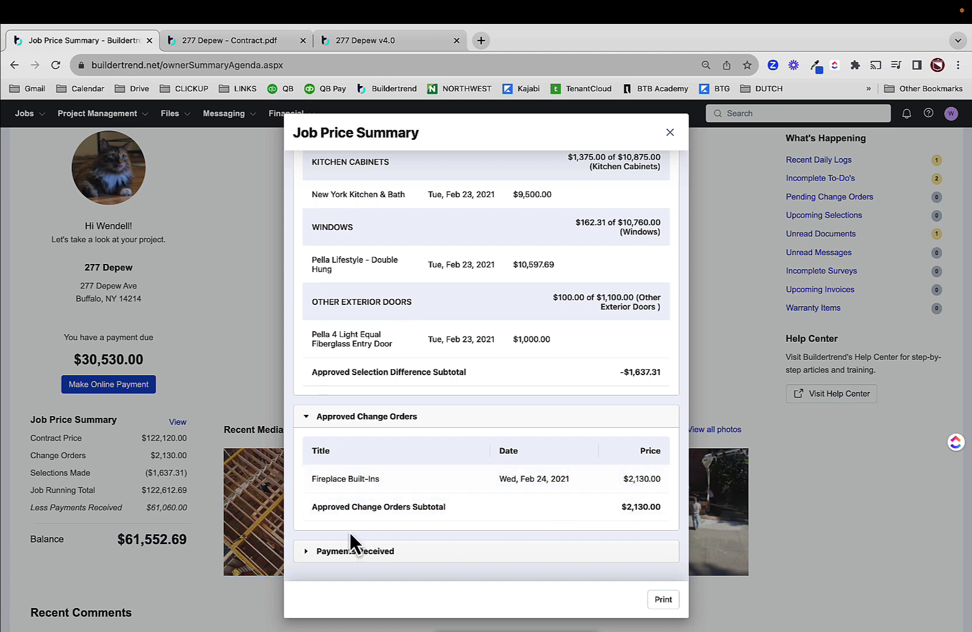
pyautogui.click(306, 551)
pyautogui.scroll(-2, 373, 511)
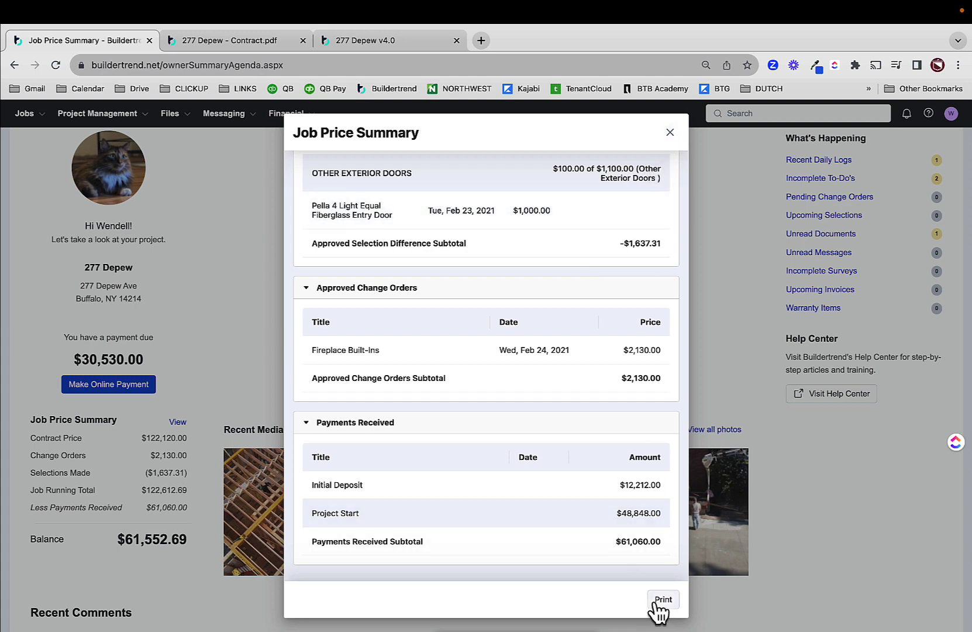
# Close the job price breakdown and go to Financial > Invoices.
pyautogui.click(670, 133)
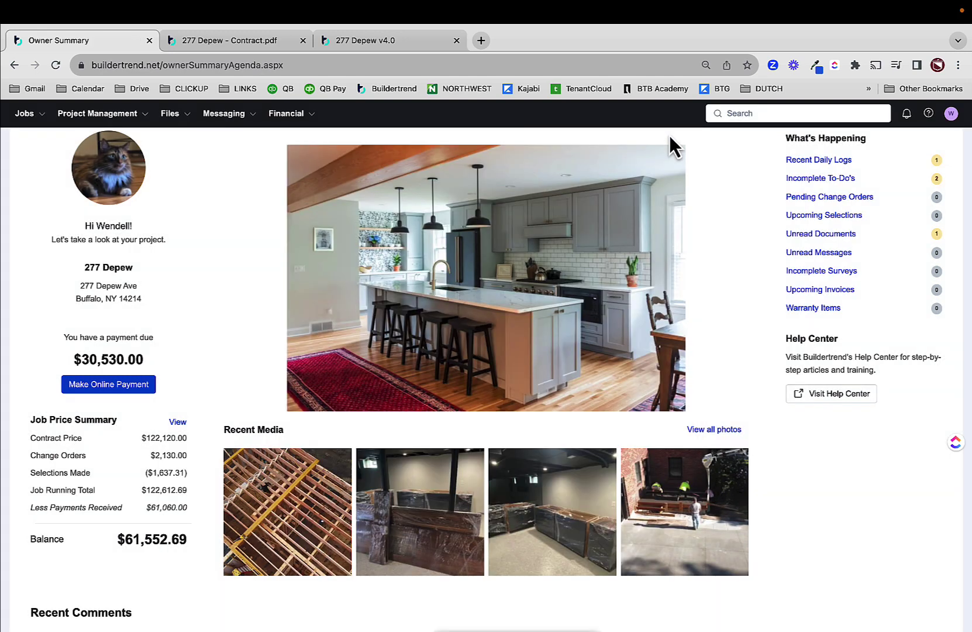
pyautogui.scroll(3, 141, 257)
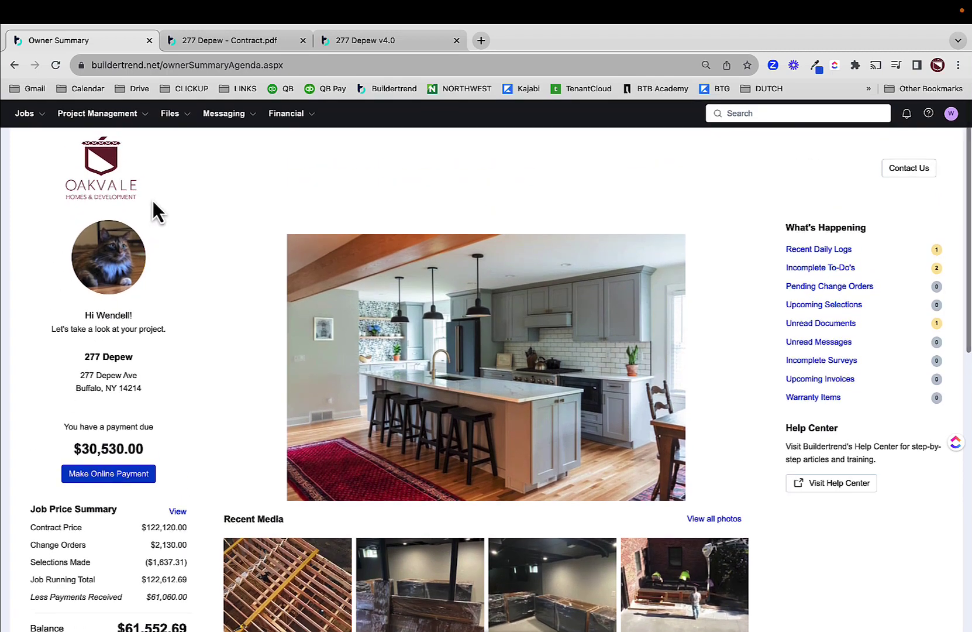
pyautogui.click(303, 120)
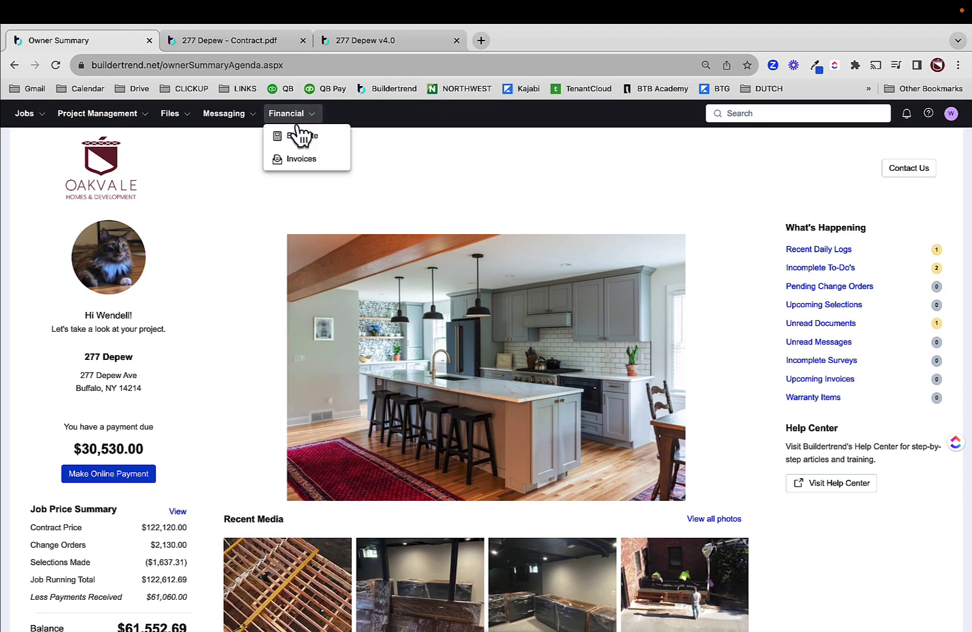
pyautogui.click(295, 163)
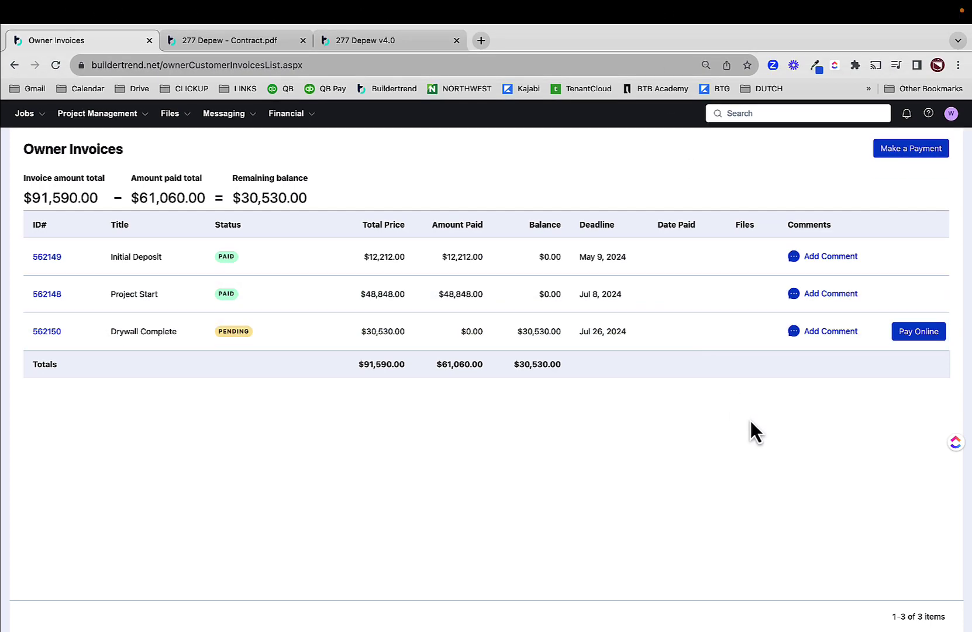
# Open payment for the $30,530.00 Drywall Complete invoice, then dismiss it and close the invoice details.
pyautogui.click(923, 330)
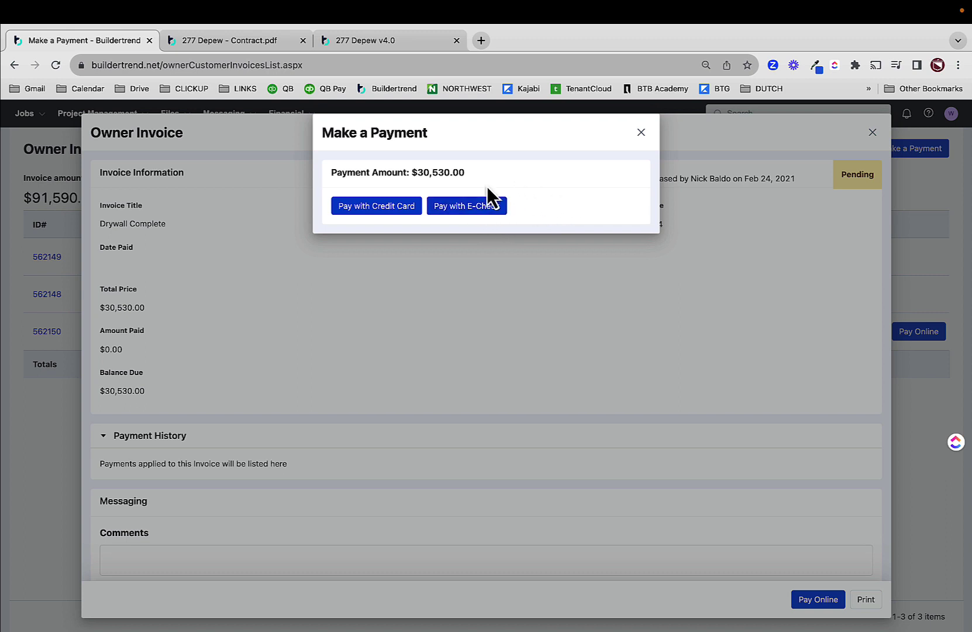
pyautogui.click(637, 138)
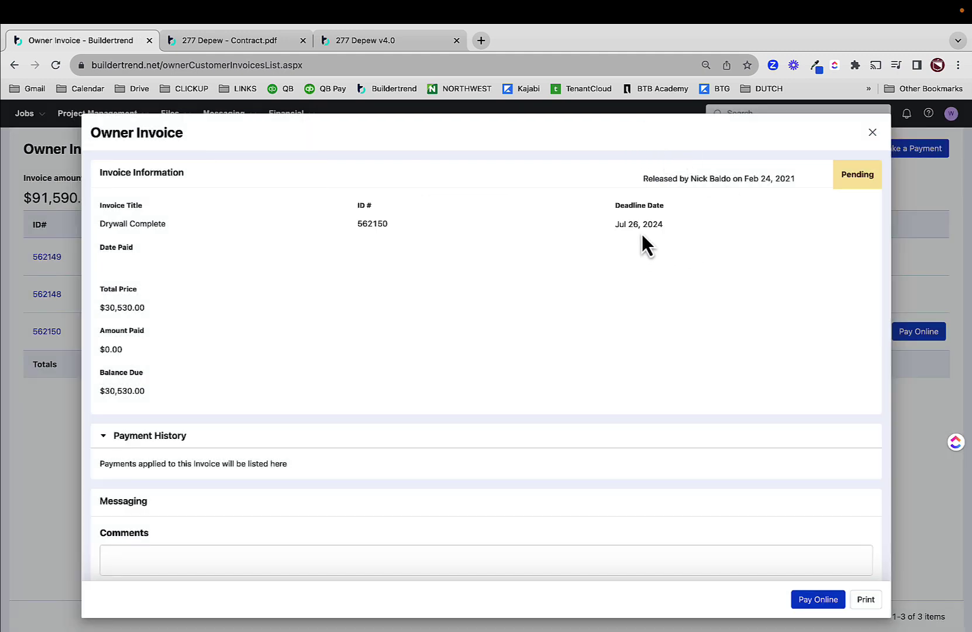
pyautogui.click(870, 133)
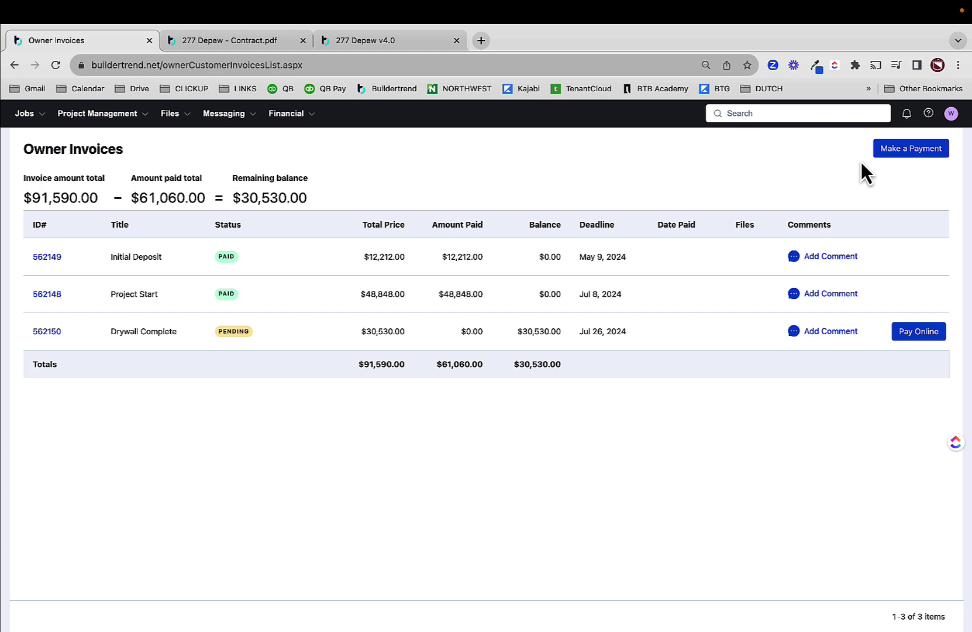
# Start paying Drywall Complete again, choose Pay with E-Check, then go back to the owner summary.
pyautogui.click(916, 332)
pyautogui.click(473, 211)
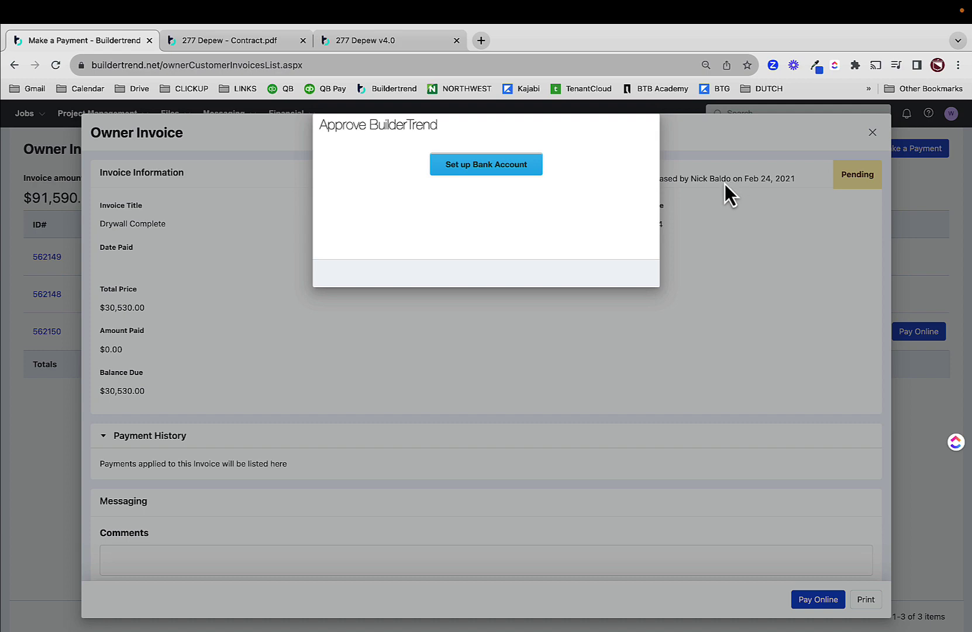
pyautogui.click(14, 67)
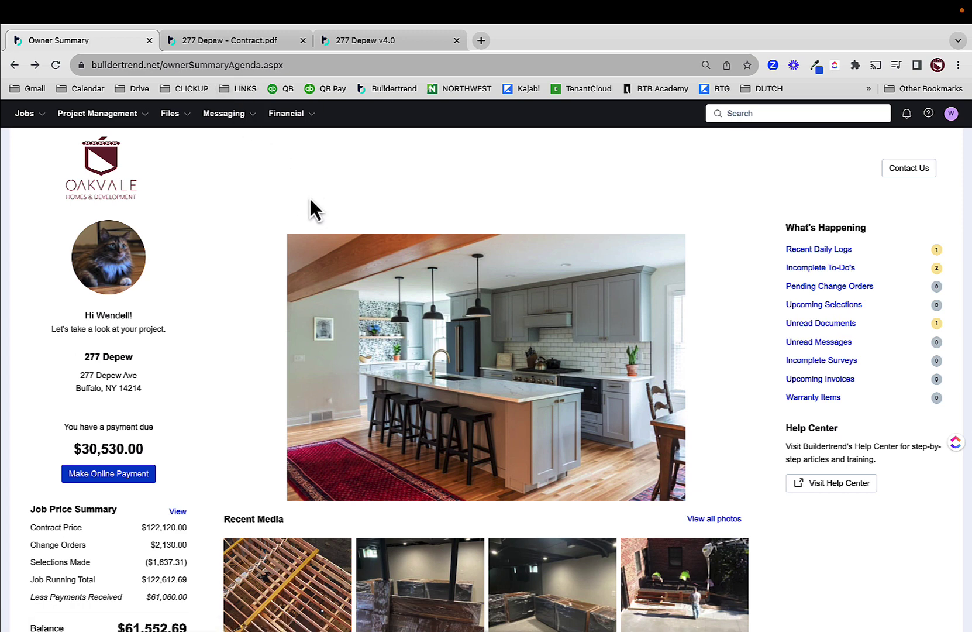
# Reopen Owner Invoices and view, then close, the Drywall Complete invoice 562150 details.
pyautogui.click(293, 115)
pyautogui.click(299, 164)
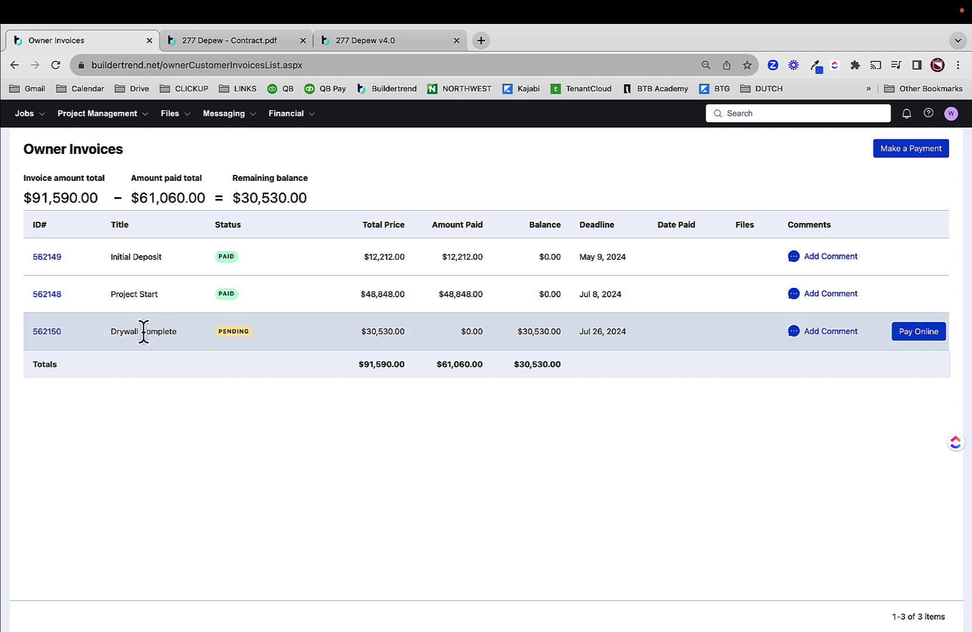
pyautogui.click(50, 331)
pyautogui.scroll(-3, 237, 301)
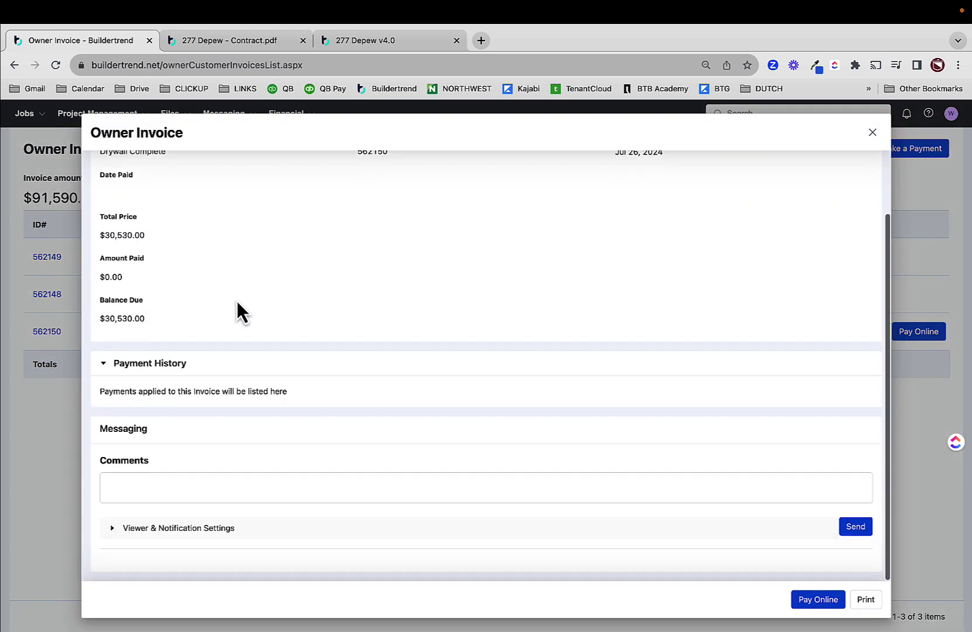
pyautogui.scroll(3, 238, 301)
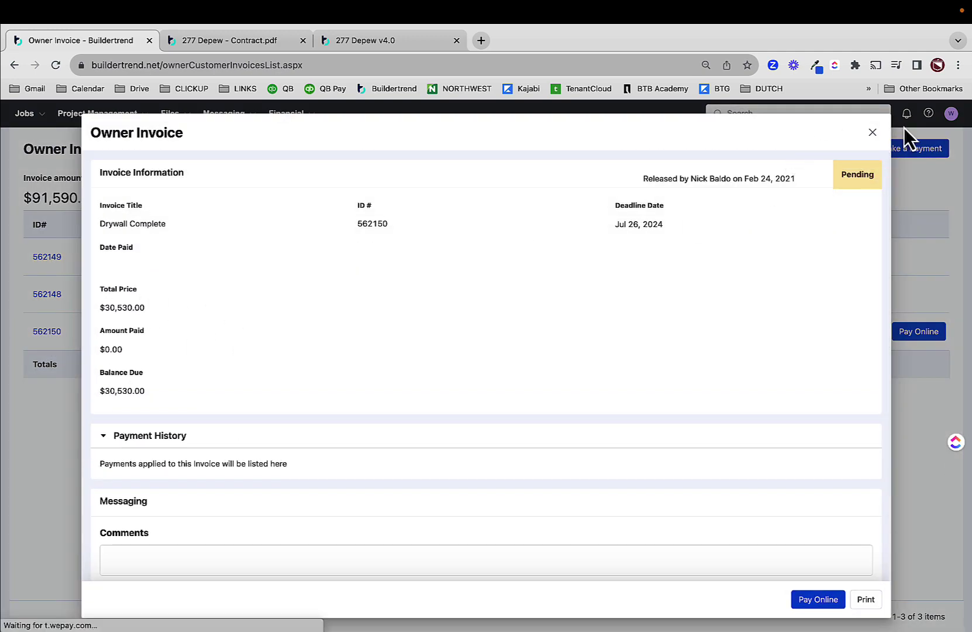
pyautogui.click(872, 133)
# View and close the paid $48,848.00 Project Start invoice 562148 details.
pyautogui.click(47, 297)
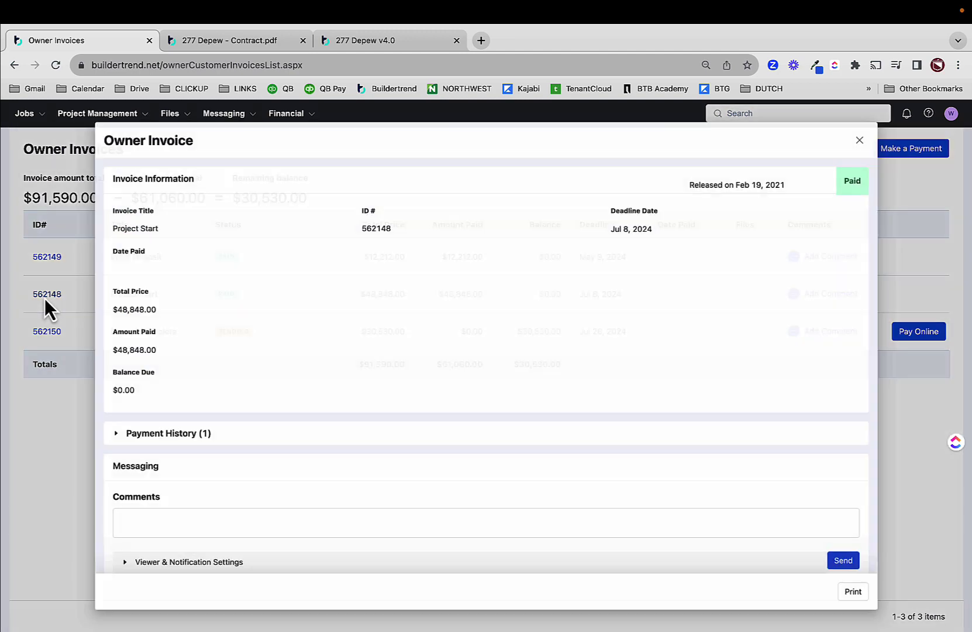
pyautogui.scroll(1, 160, 304)
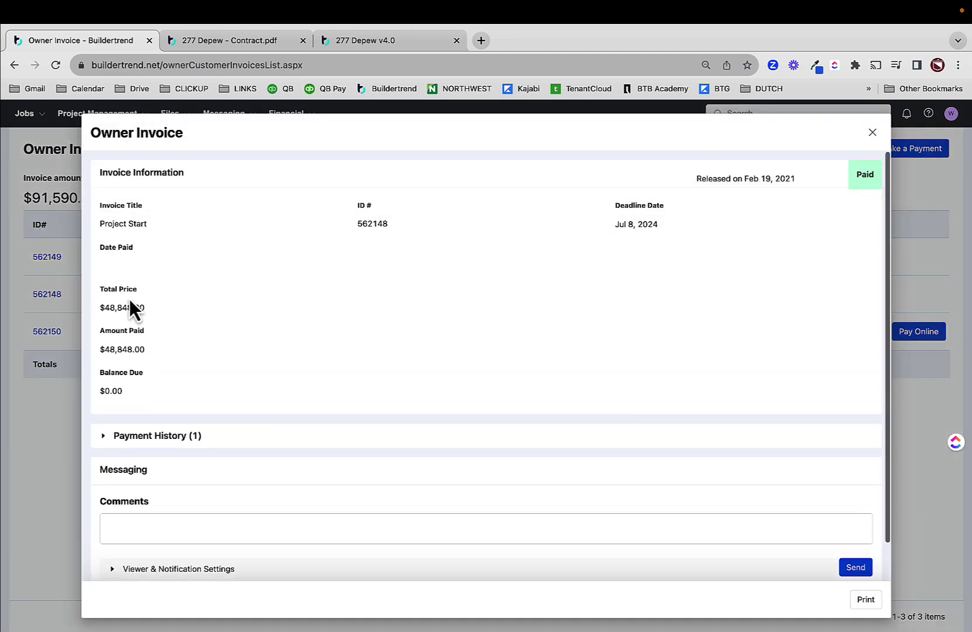
pyautogui.click(872, 133)
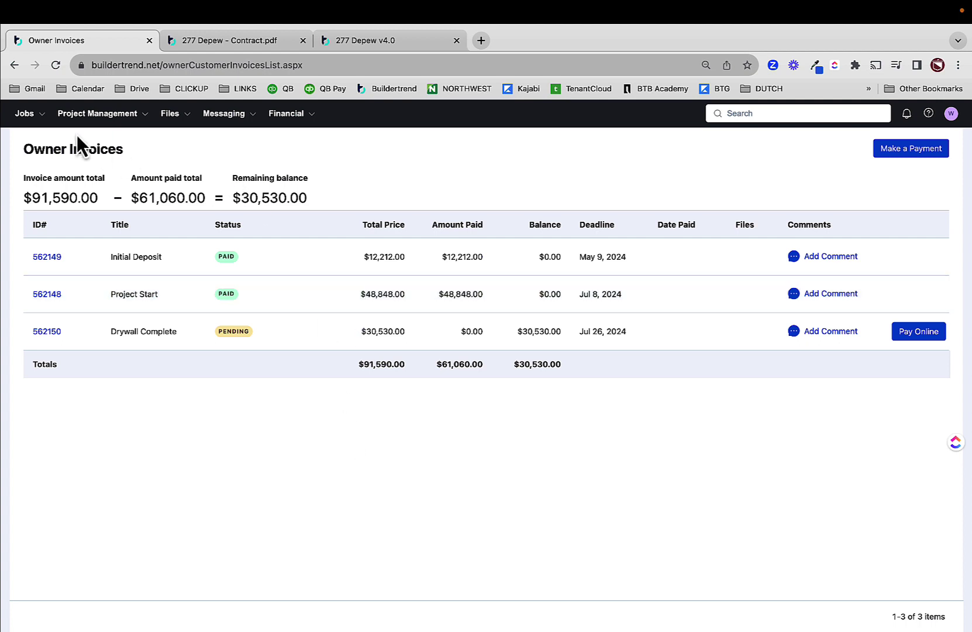
# Return to the 277 Depew owner summary via Jobs > Summary and scroll through it.
pyautogui.moveTo(292, 122)
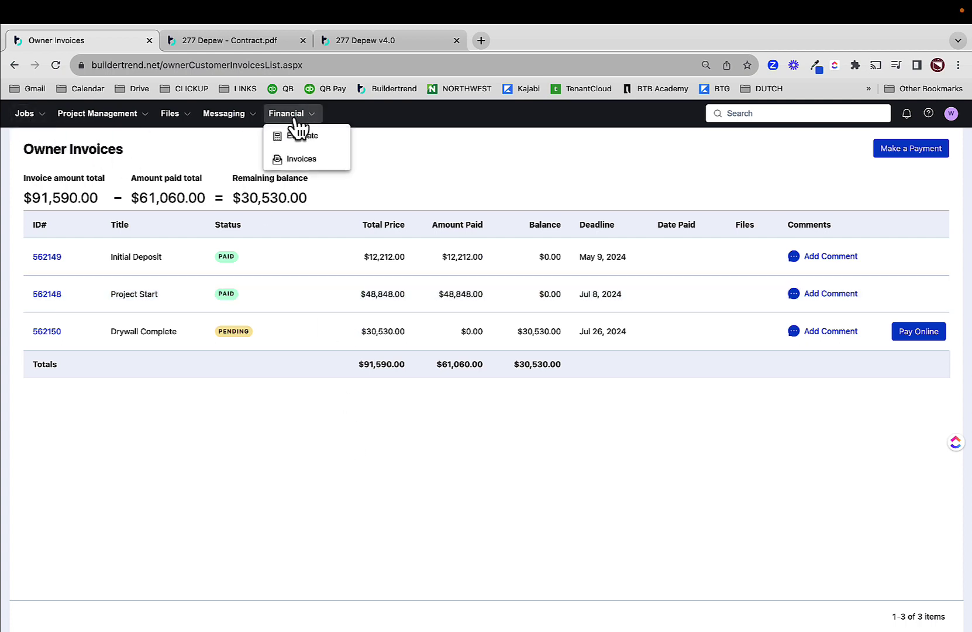
pyautogui.moveTo(36, 116)
pyautogui.click(42, 136)
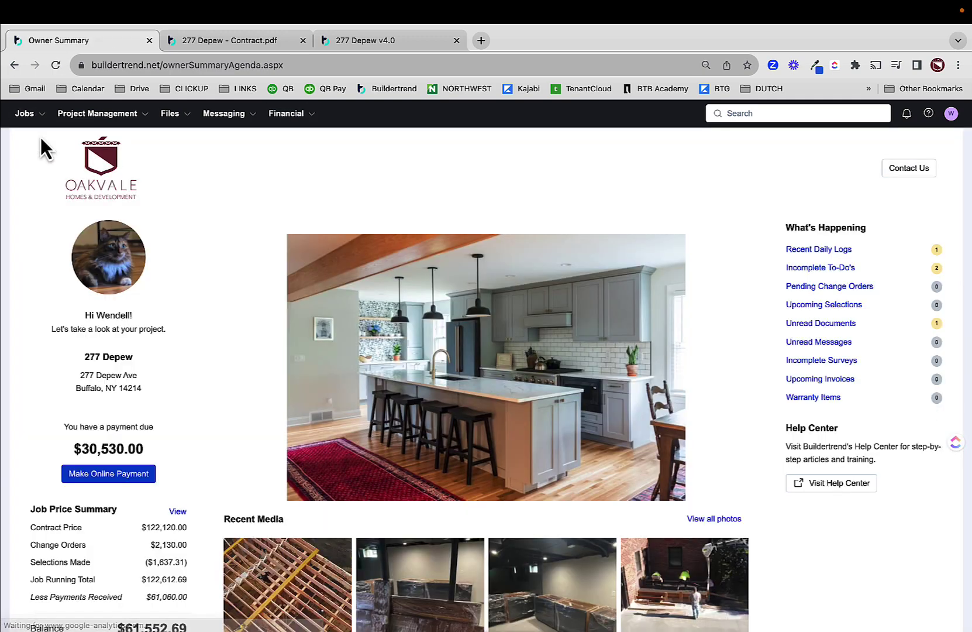
pyautogui.scroll(-2, 70, 356)
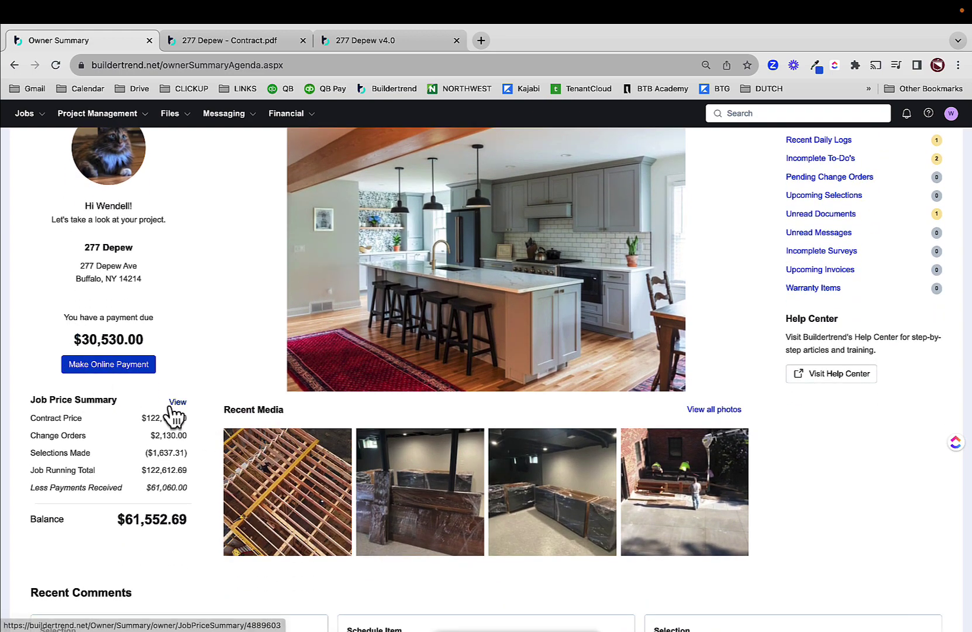
pyautogui.scroll(1, 168, 402)
pyautogui.scroll(1, 167, 401)
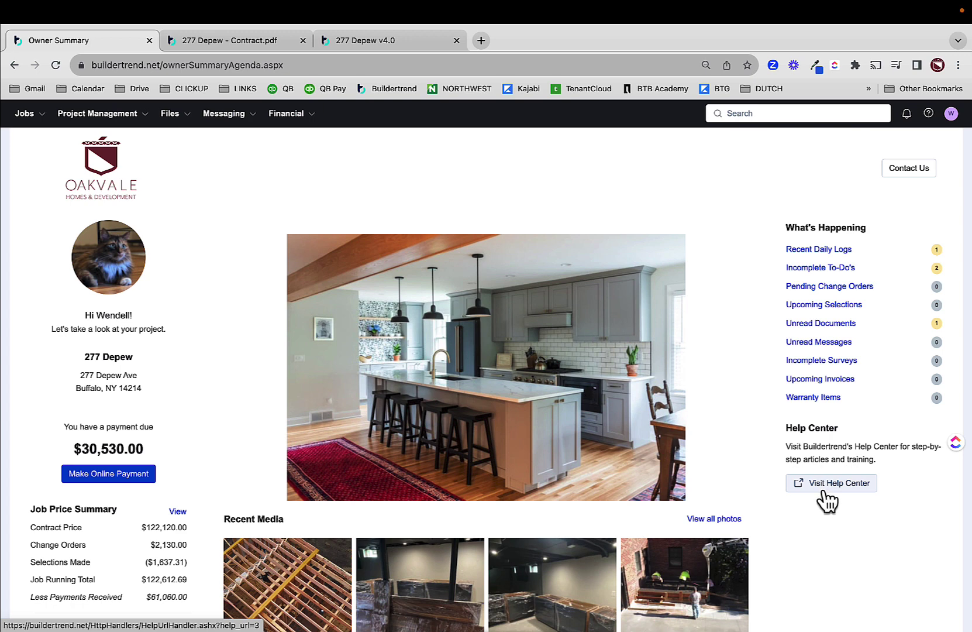
pyautogui.scroll(-3, 618, 404)
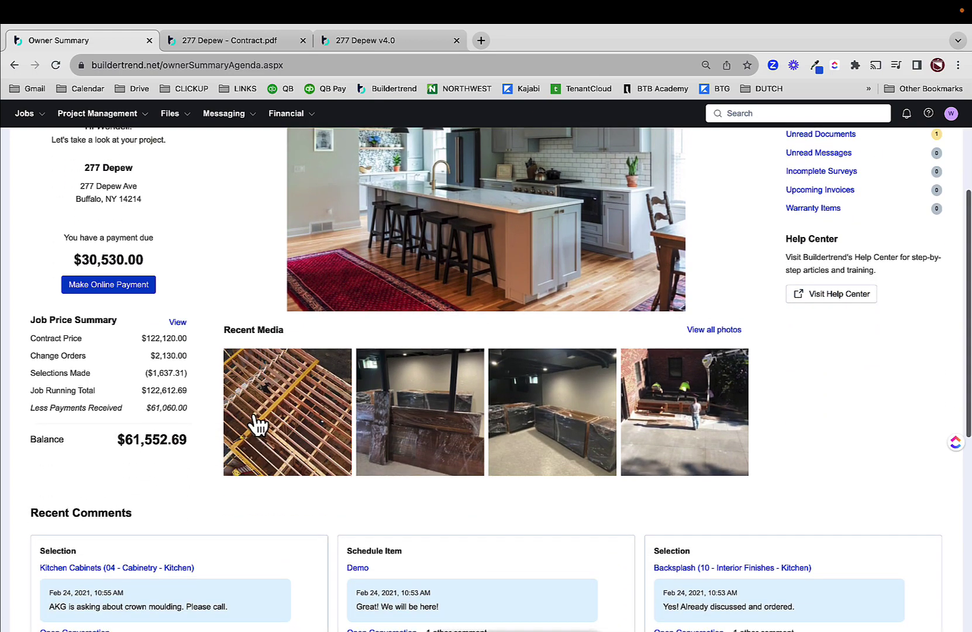
pyautogui.click(255, 415)
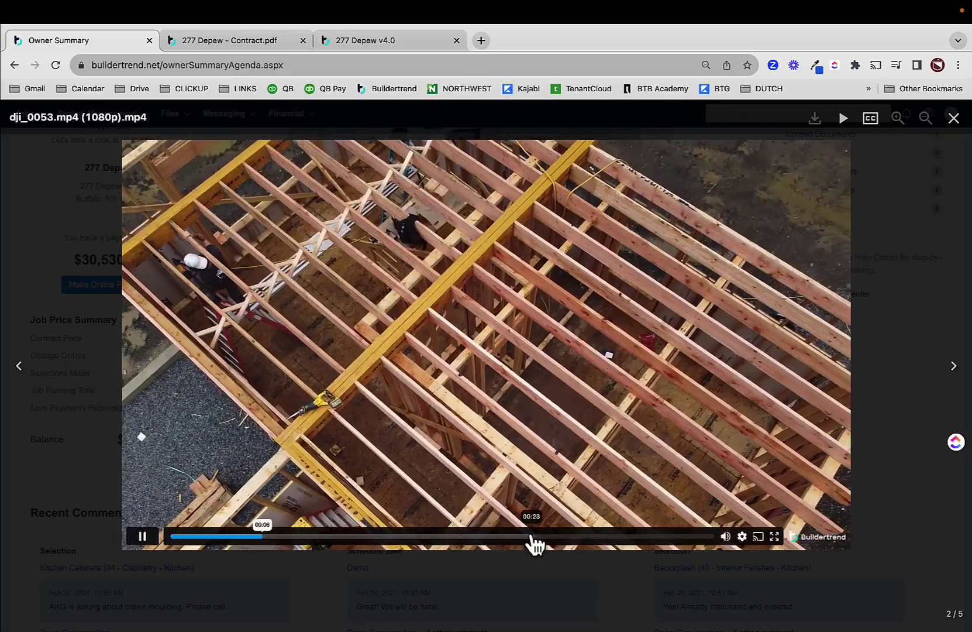
pyautogui.click(530, 543)
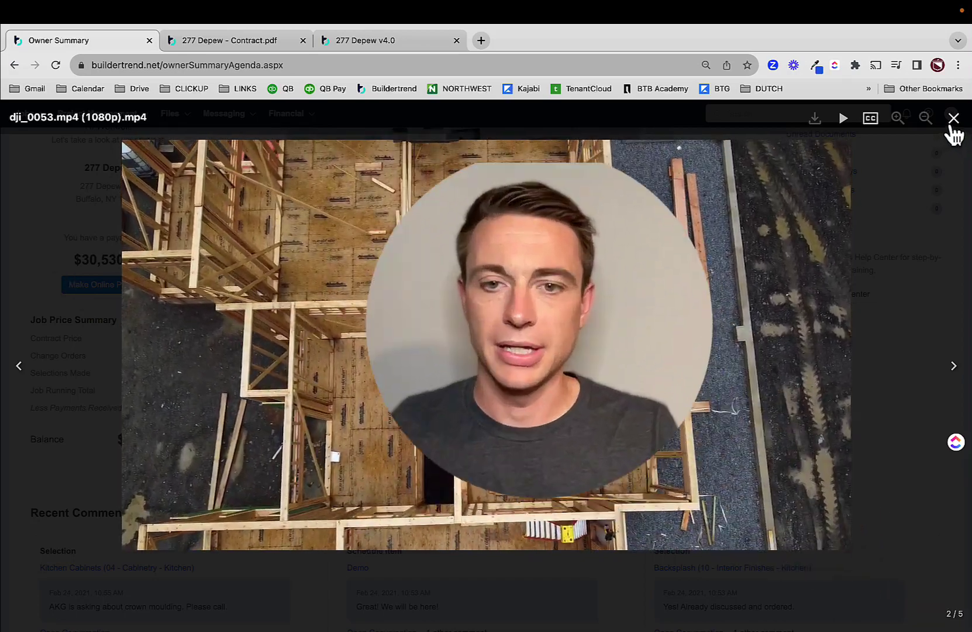
pyautogui.click(954, 120)
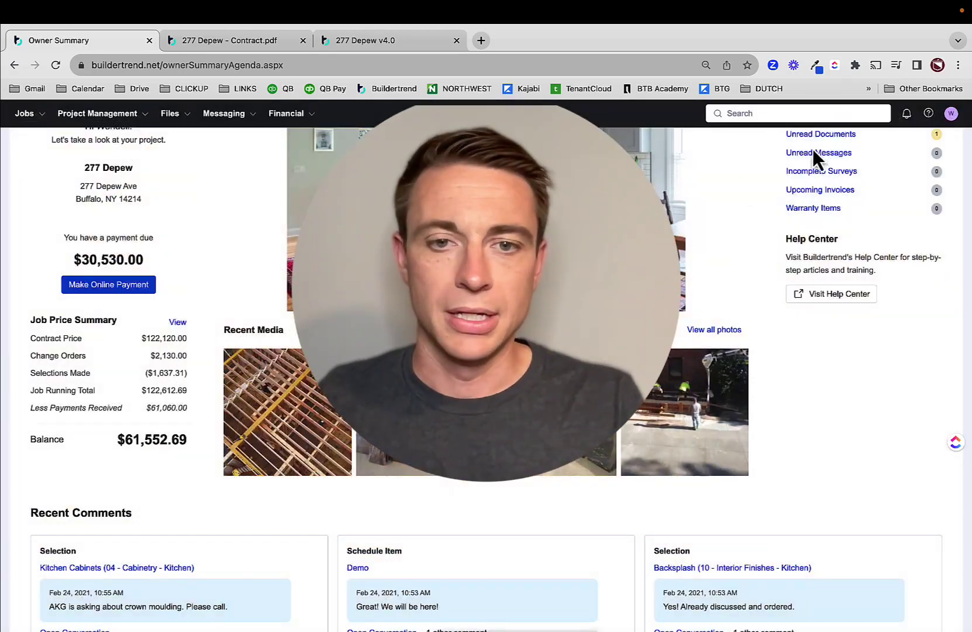
pyautogui.scroll(3, 486, 380)
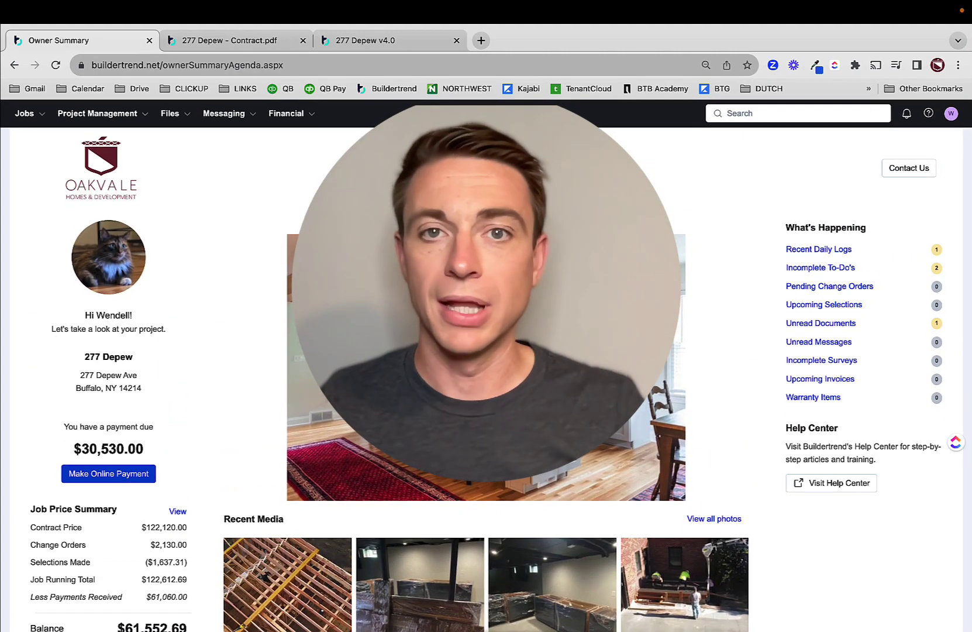